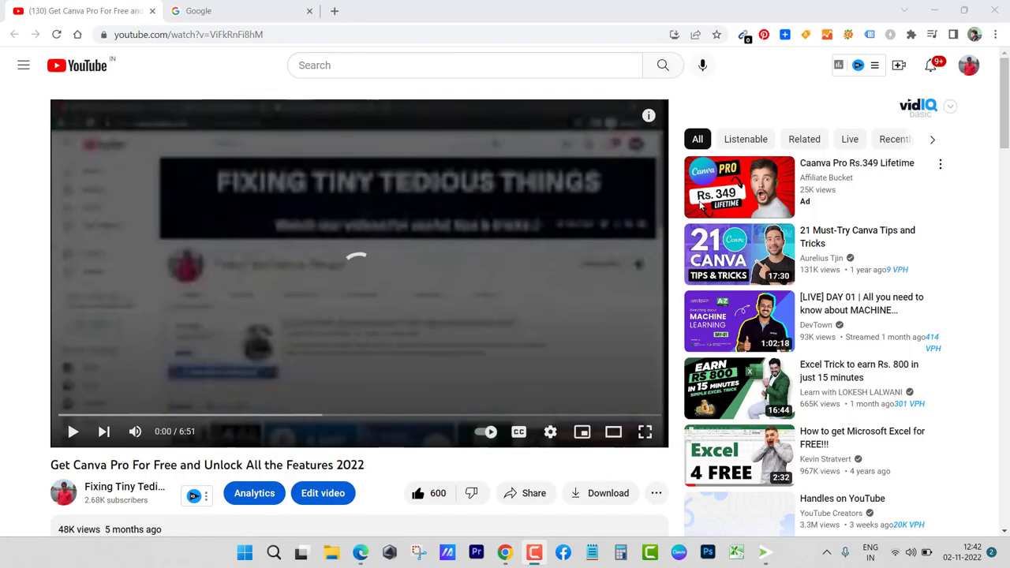
left_click_drag(1006, 87, 1006, 150)
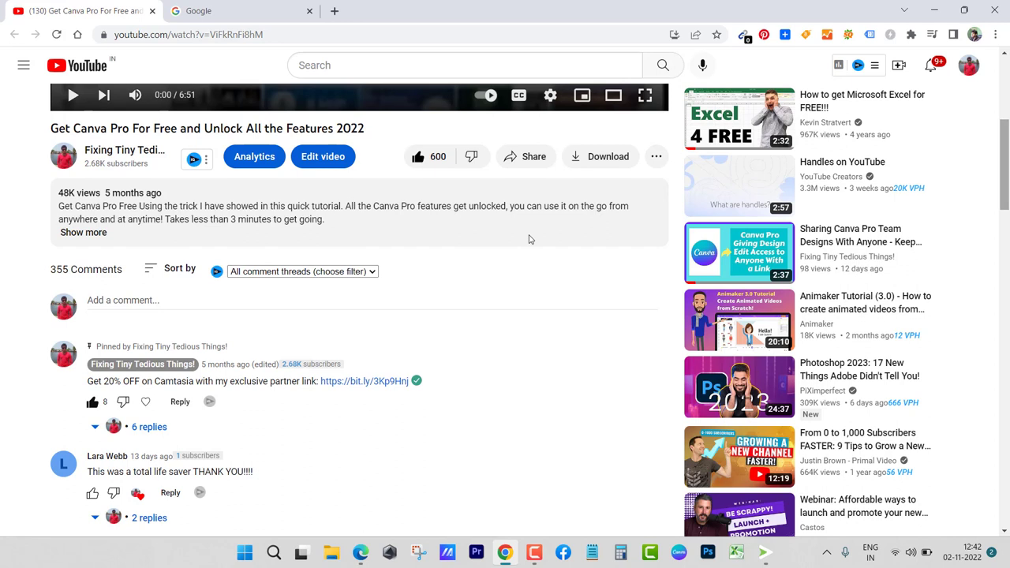
Sort the video's 355 comments by Newest first to surface recent 'no longer works' complaints.
left_click(151, 269)
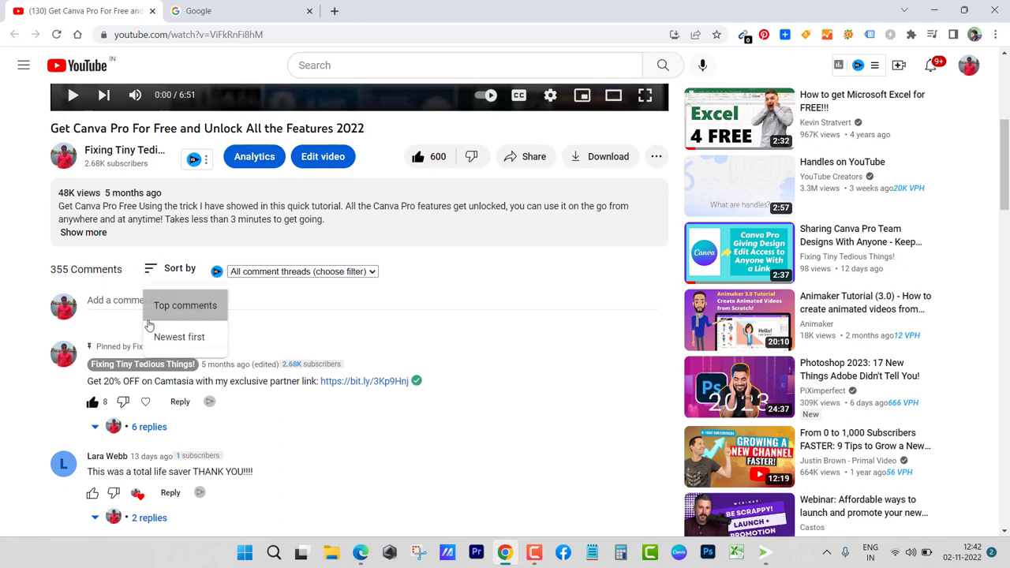
left_click(159, 337)
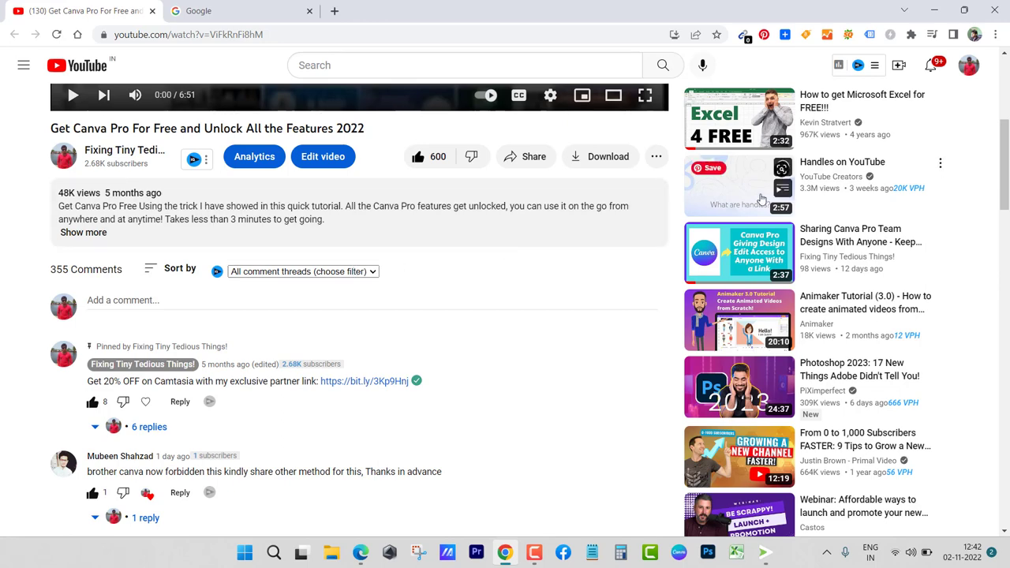
mouse_move(1003, 144)
left_mouse_down()
mouse_move(1003, 170)
mouse_move(1004, 110)
mouse_move(1003, 166)
left_mouse_up()
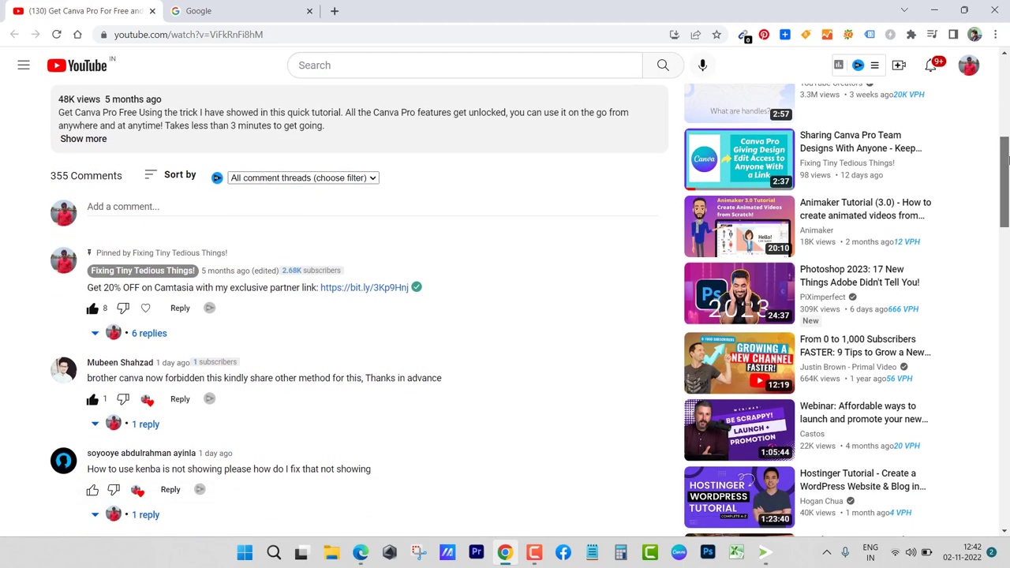
mouse_move(1003, 158)
left_mouse_down()
mouse_move(1003, 253)
mouse_move(1003, 158)
left_mouse_up()
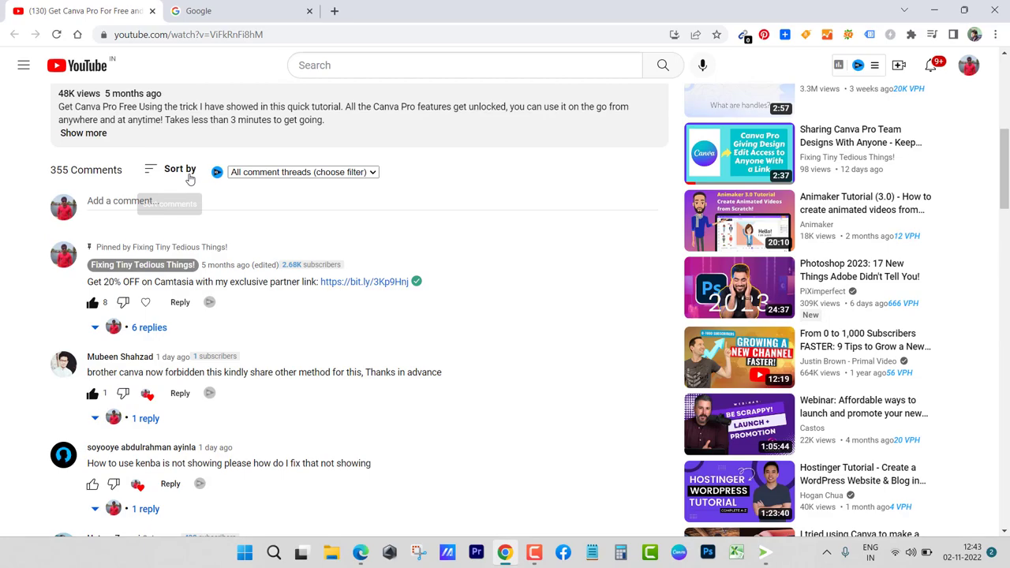
Re-sort comments newest first and expand the creator's reply under the 'canva now forbidden' comment.
left_click(153, 168)
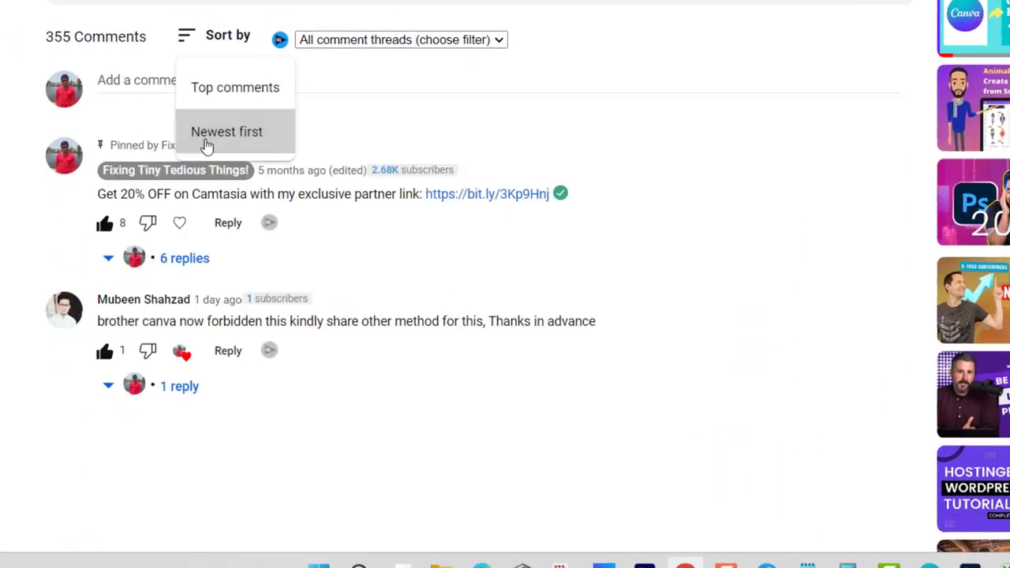
left_click(207, 135)
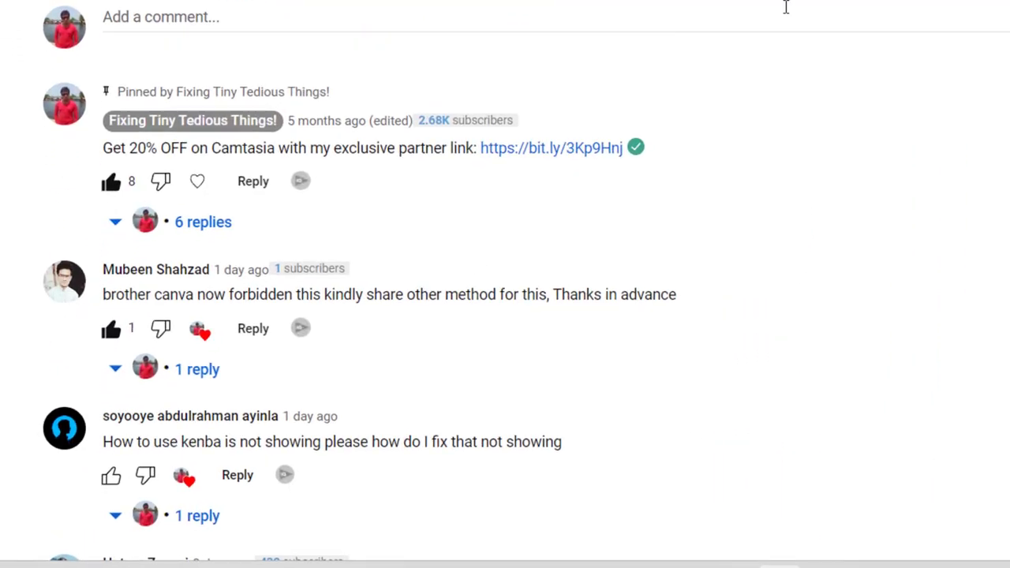
scroll(506, 284, "down", 3)
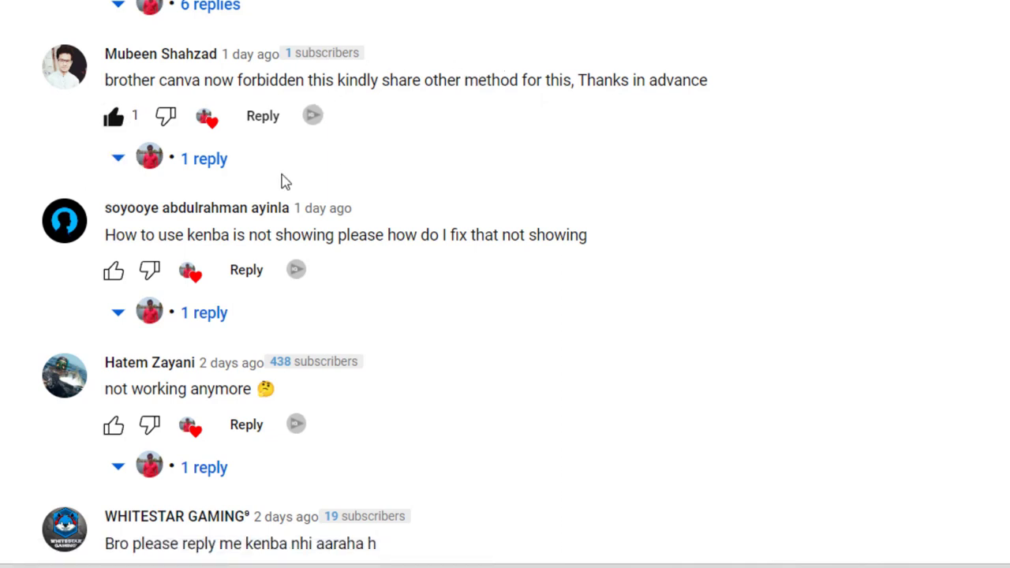
left_click(213, 159)
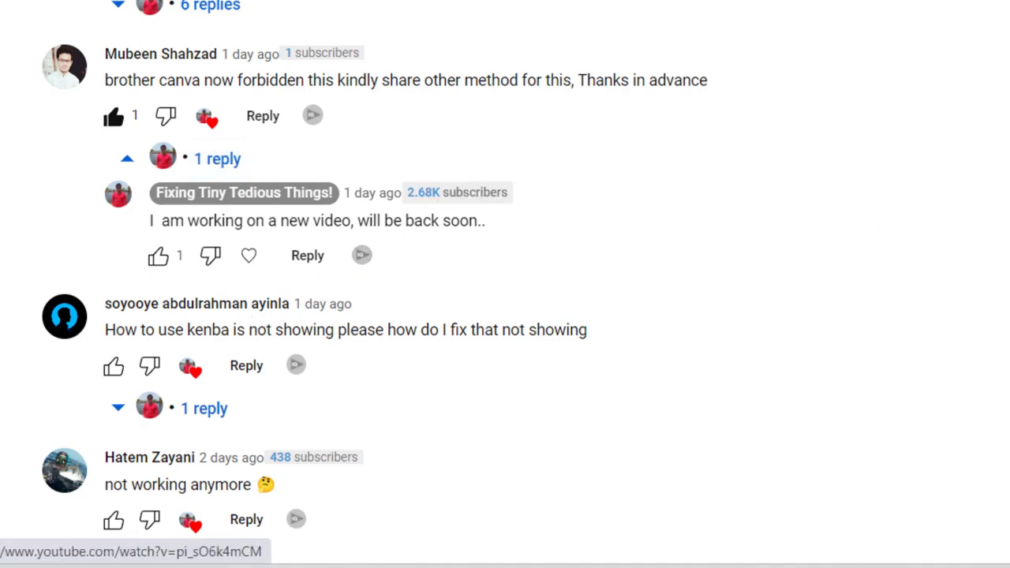
scroll(505, 284, "down", 3)
scroll(506, 284, "down", 2)
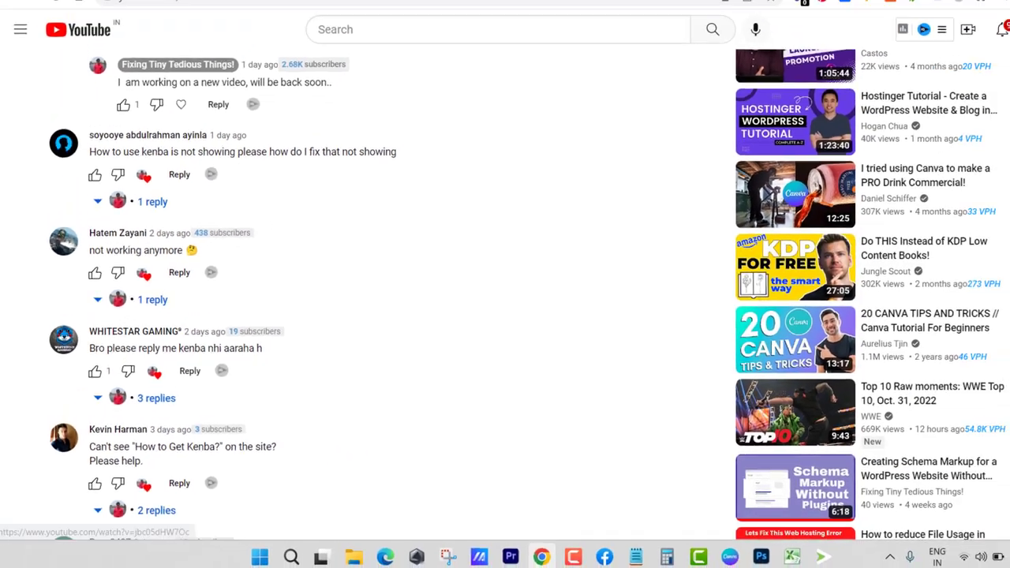
mouse_move(1004, 228)
left_mouse_down()
mouse_move(1005, 254)
mouse_move(1002, 107)
left_mouse_up()
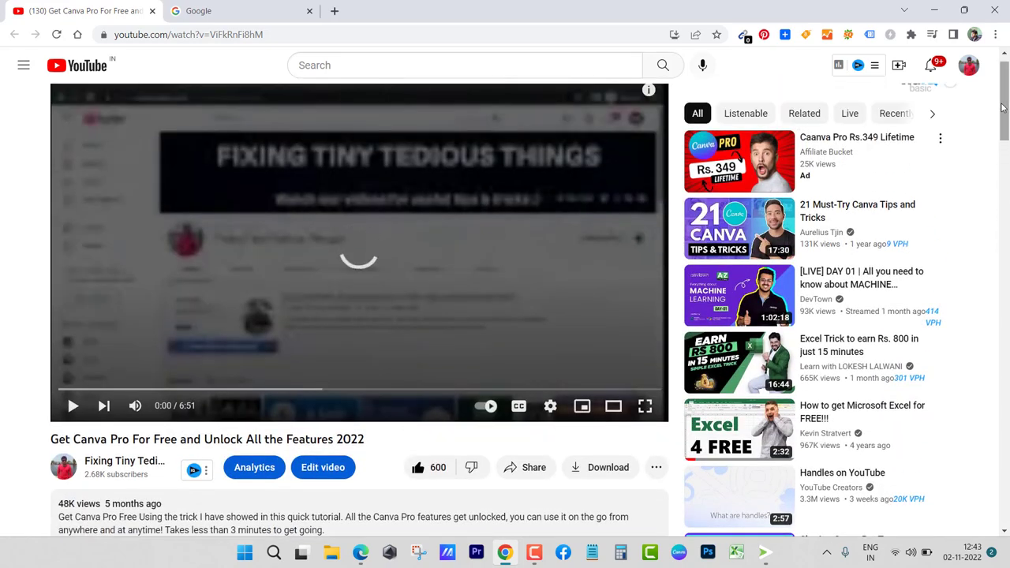
left_click_drag(1003, 106, 1006, 167)
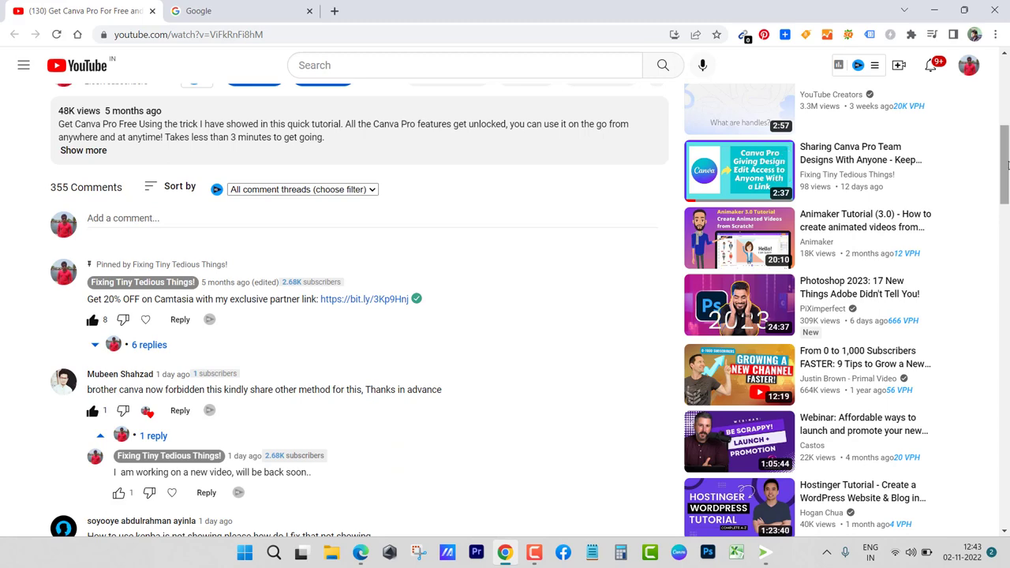
mouse_move(1006, 163)
left_mouse_down()
mouse_move(1007, 268)
mouse_move(1006, 71)
left_mouse_up()
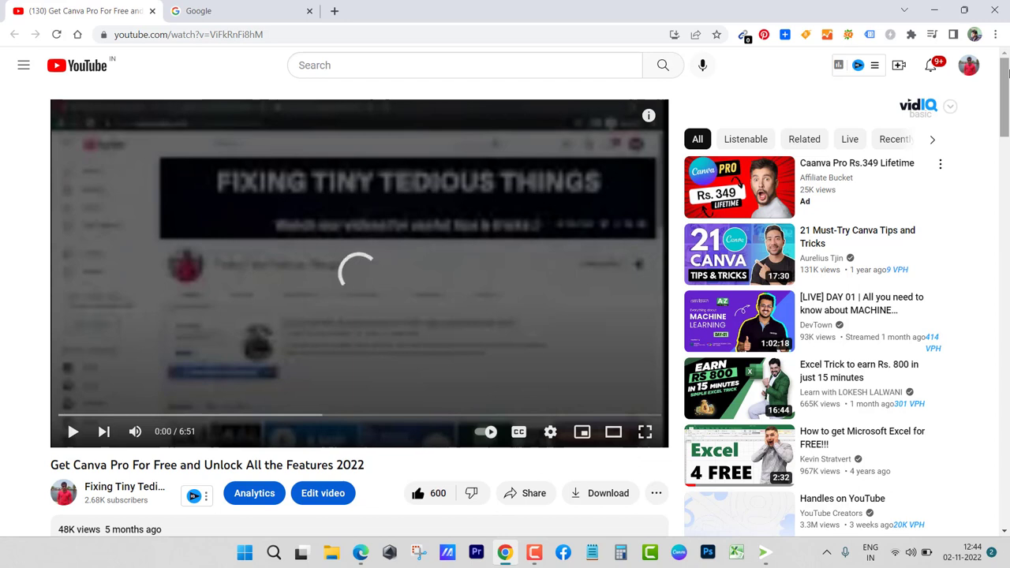
scroll(367, 292, "down", 10)
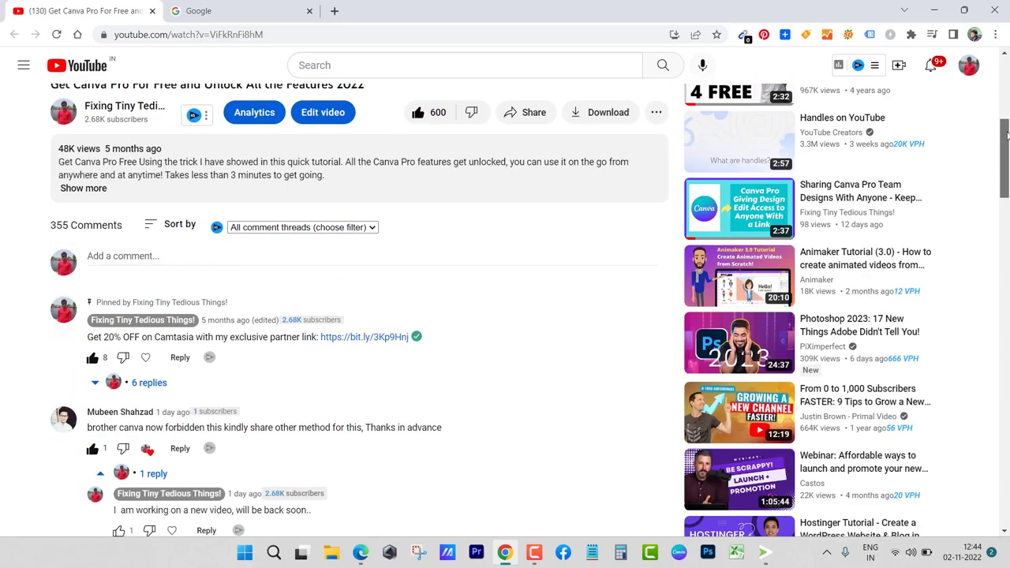